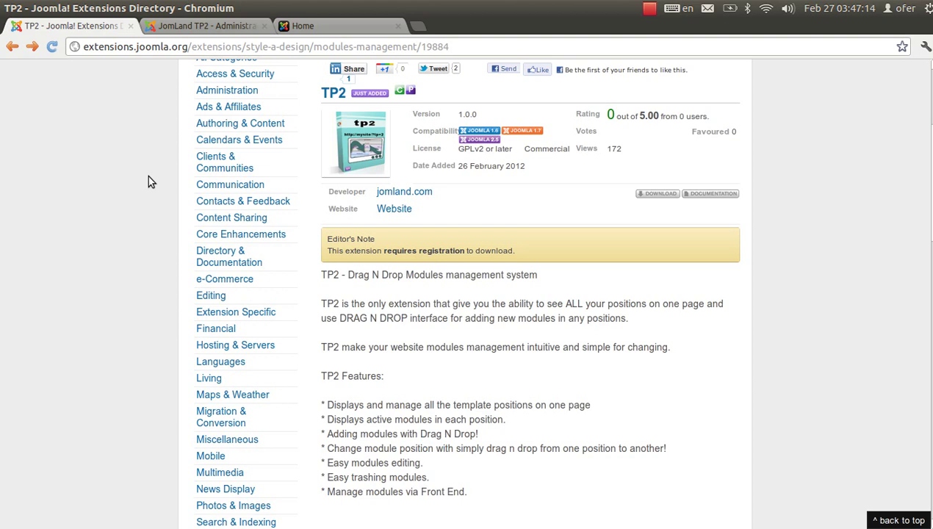
Switch from the TP2 Extensions Directory tab to the local Joomla site's tab.
key(ctrl+Tab)
key(ctrl+Tab)
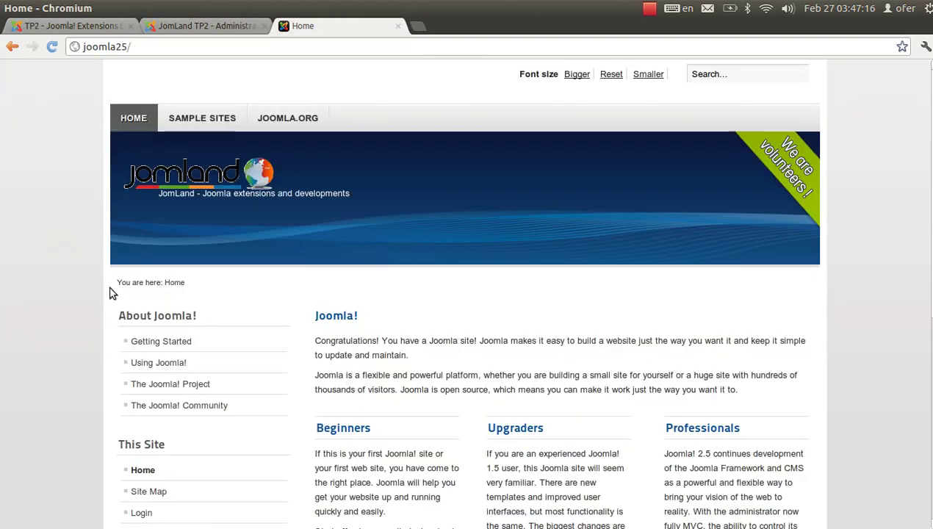
Log in to the site as administrator through the front-end Login Form.
scroll(98, 271, down, 5)
scroll(97, 272, down, 1)
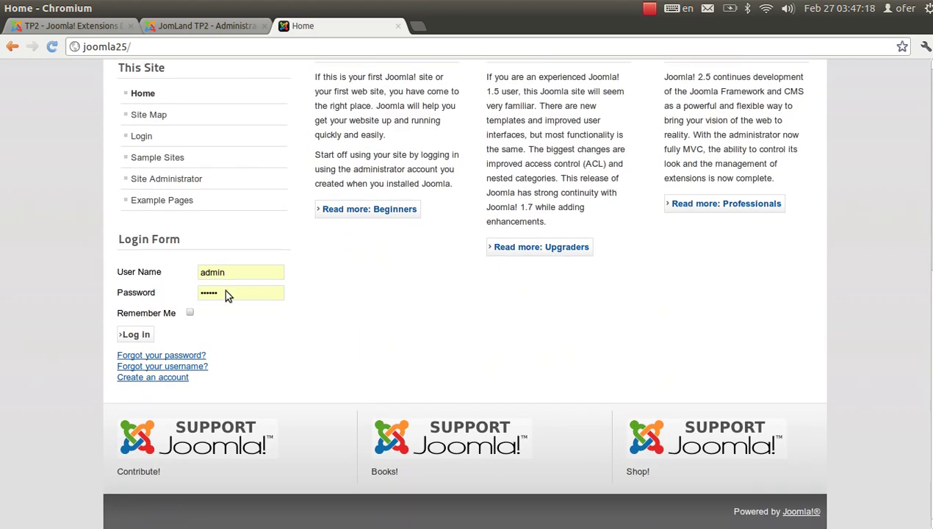
click(133, 335)
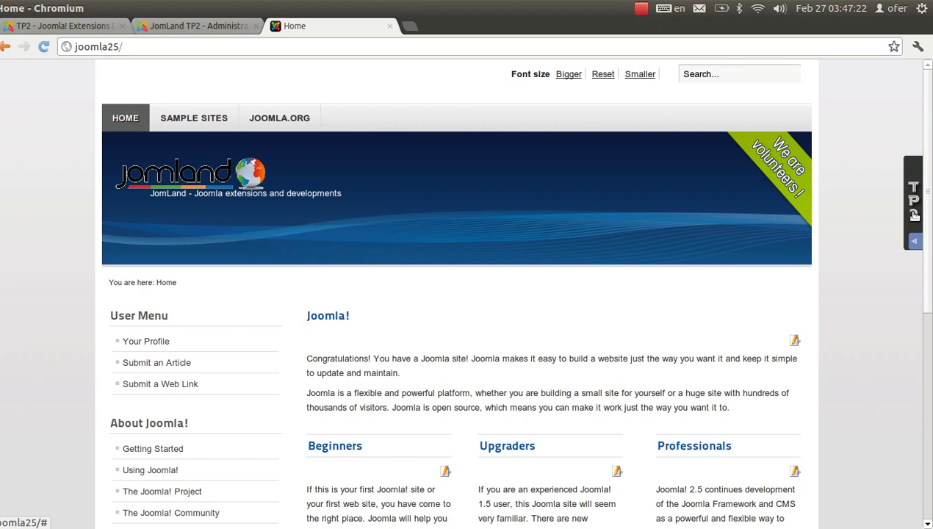
Show TP2's module-position layout with the Add new module list.
click(913, 198)
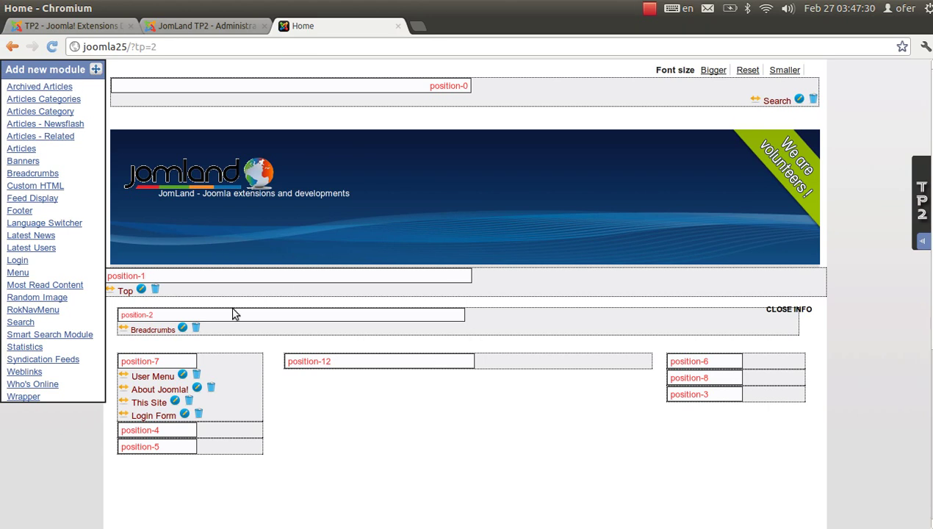
scroll(288, 346, down, 5)
scroll(287, 346, up, 5)
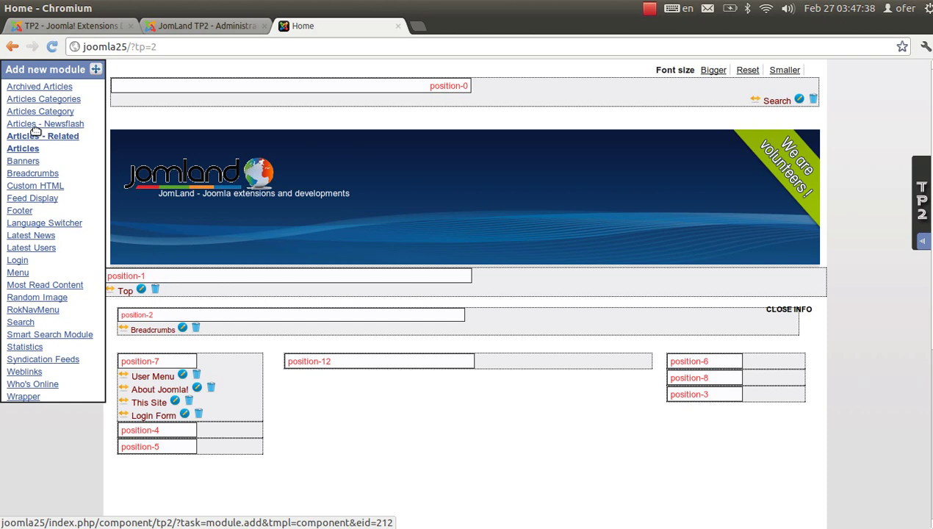
Drop a new Custom HTML module titled 'TP2' into position-6.
drag(29, 186, 670, 363)
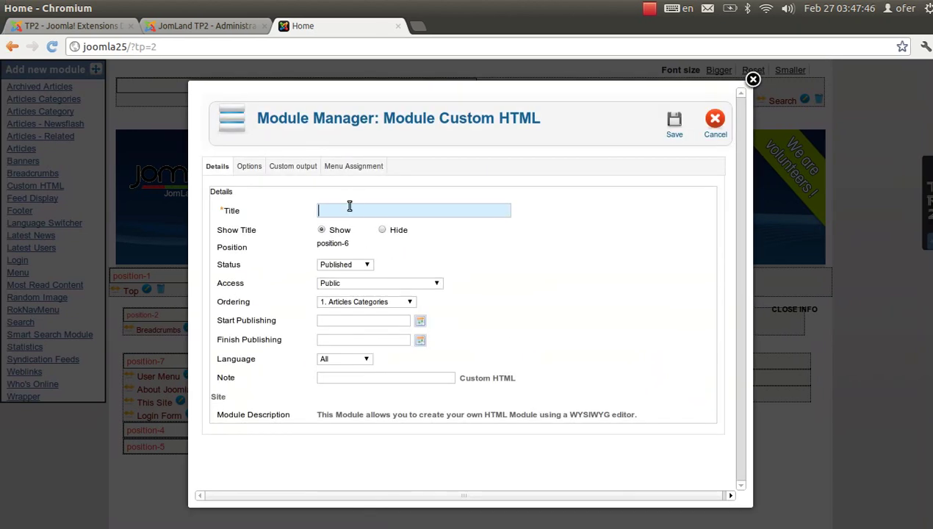
text(TP2)
key(Escape)
Enter 'TP2 great extension for module management' as the custom output and save the module.
click(298, 167)
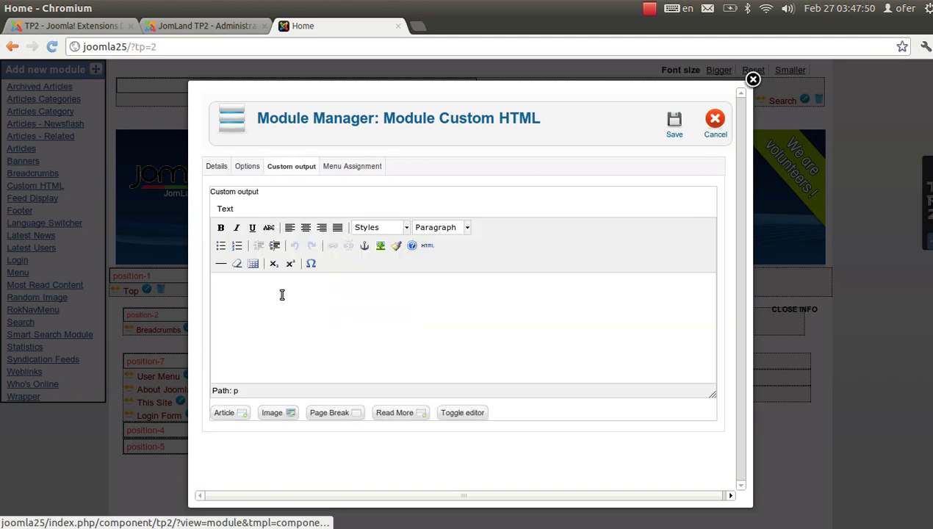
click(279, 338)
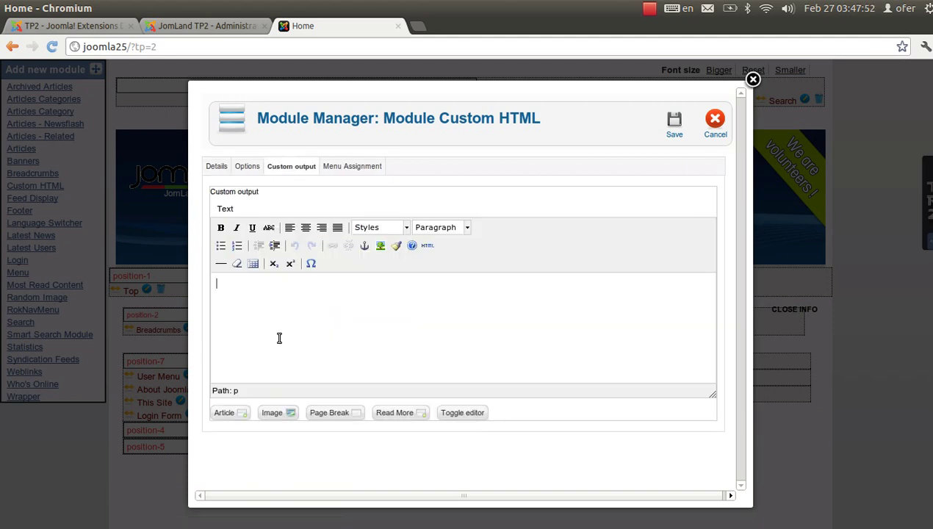
text(TP2 great extension for module management!)
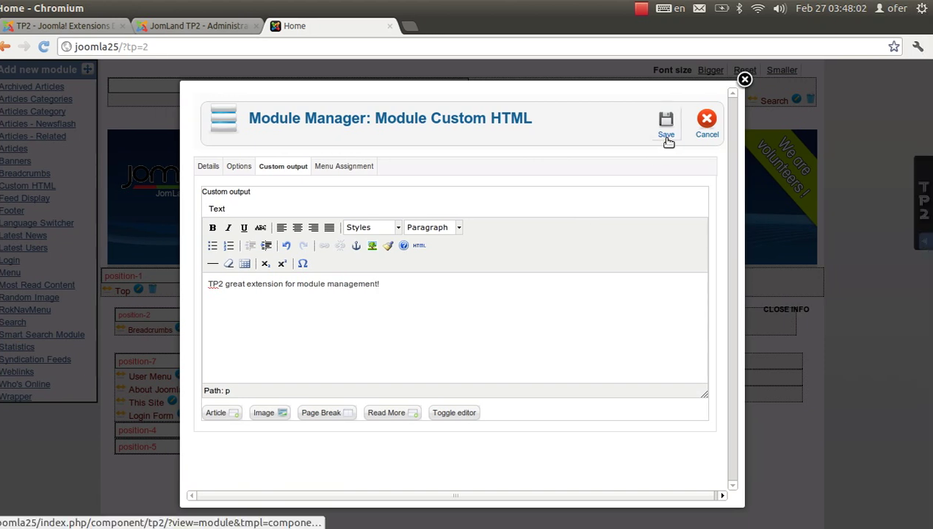
click(385, 175)
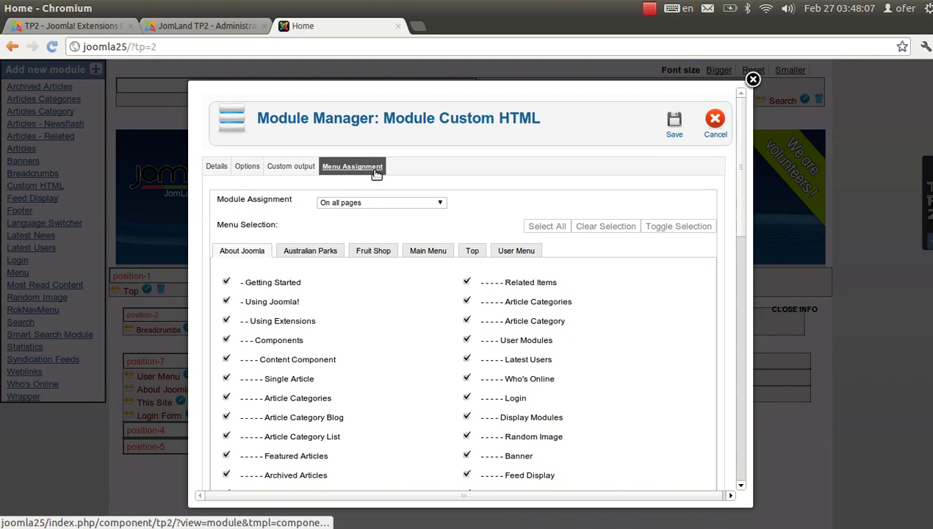
click(250, 166)
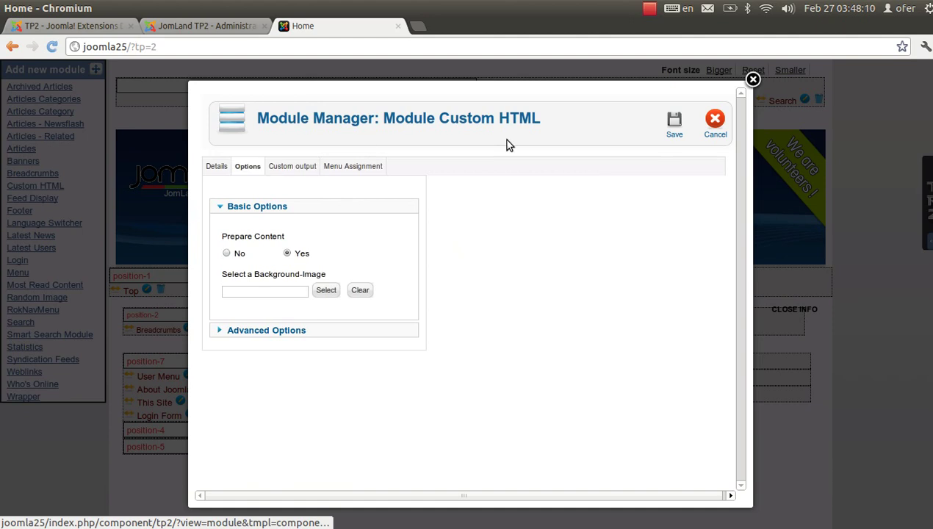
click(283, 166)
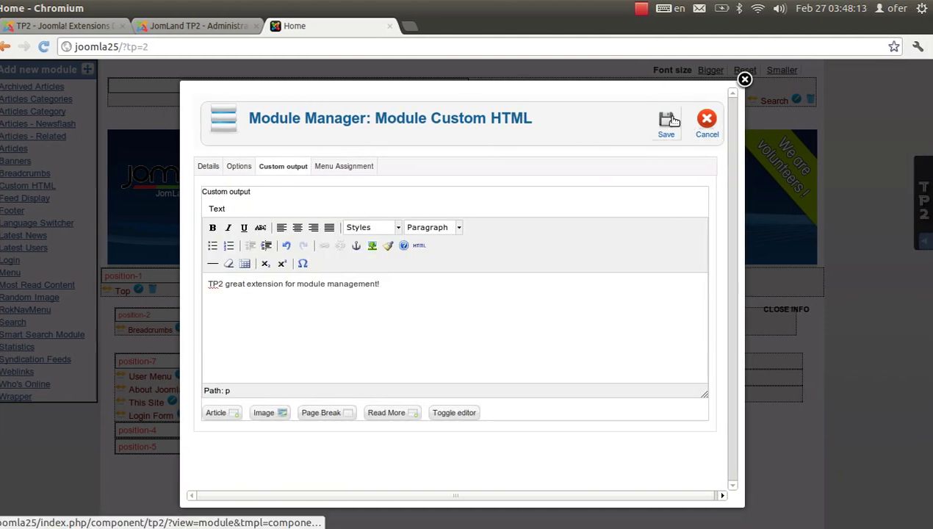
click(671, 120)
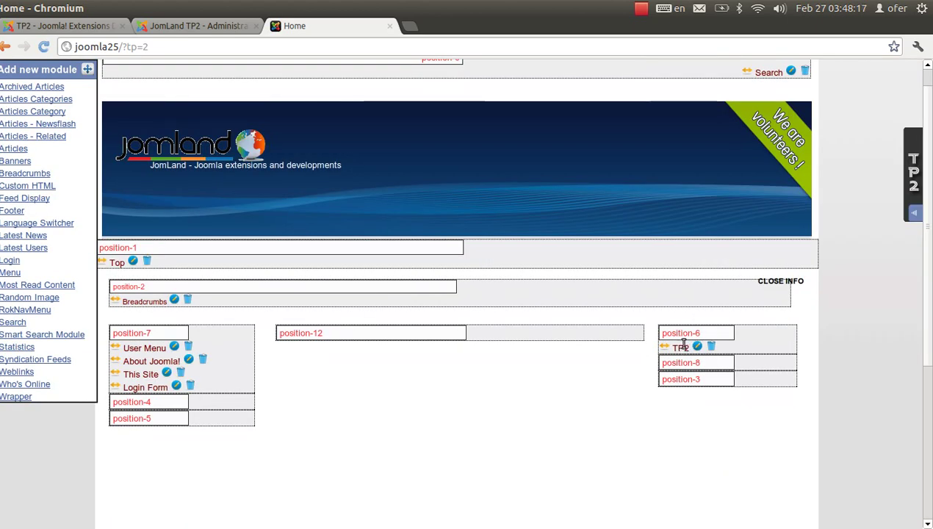
Preview the live page, restore the TP2 layout, and open the position-6 TP2 module for editing.
click(914, 175)
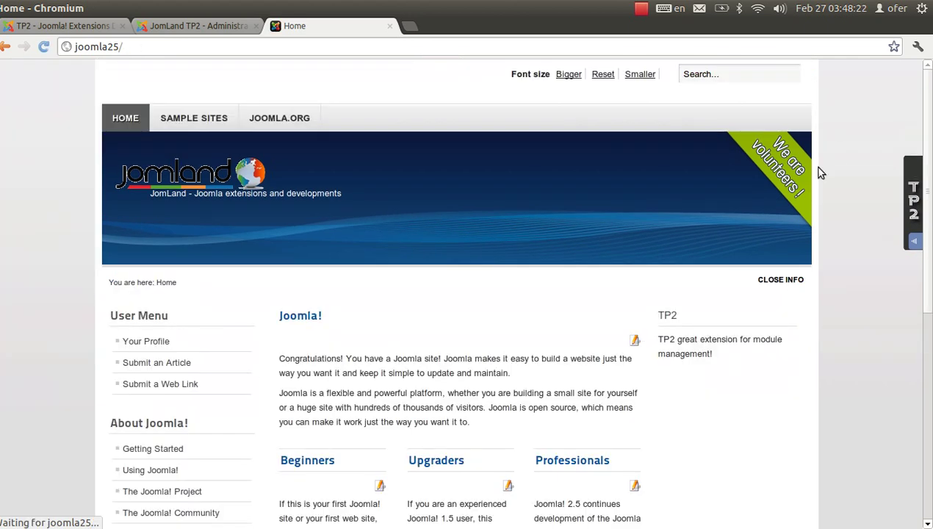
mouse_move(673, 340)
mouse_down()
mouse_move(670, 315)
mouse_move(664, 337)
mouse_up()
click(665, 343)
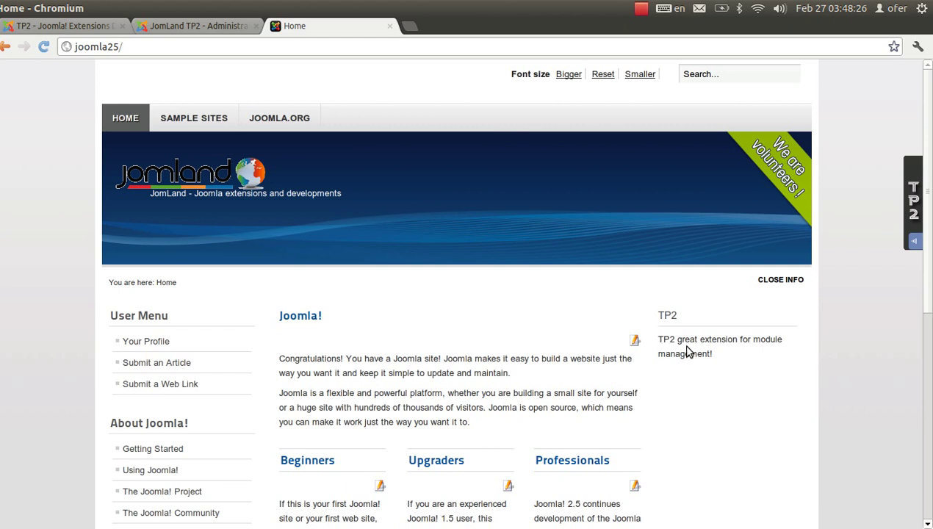
click(901, 204)
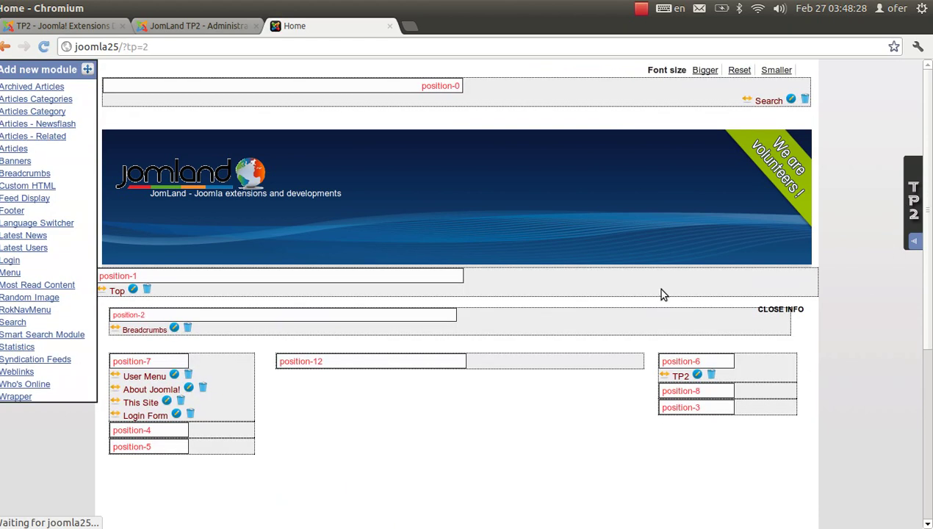
click(698, 374)
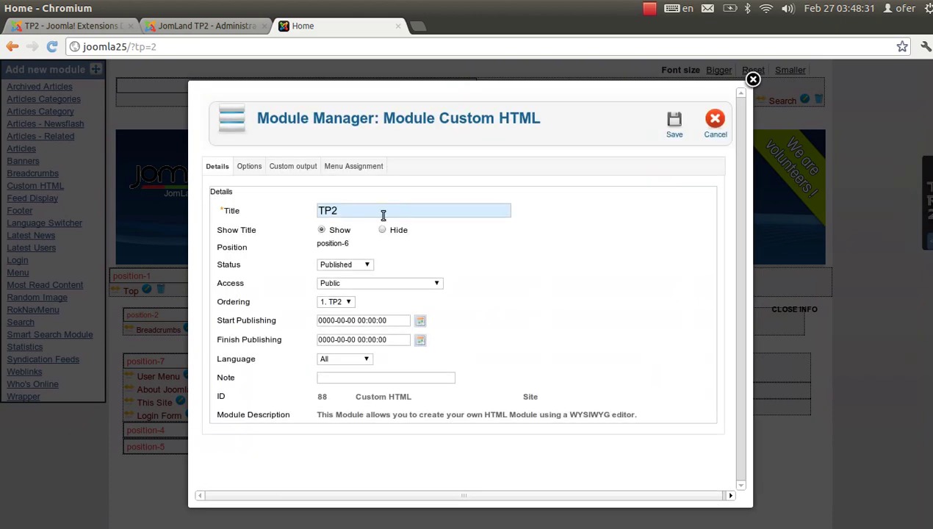
Retitle the module 'TP2 with Joomla!' and add a second line 'only in JOMLAND.COM'.
text(with Joomla!)
click(291, 166)
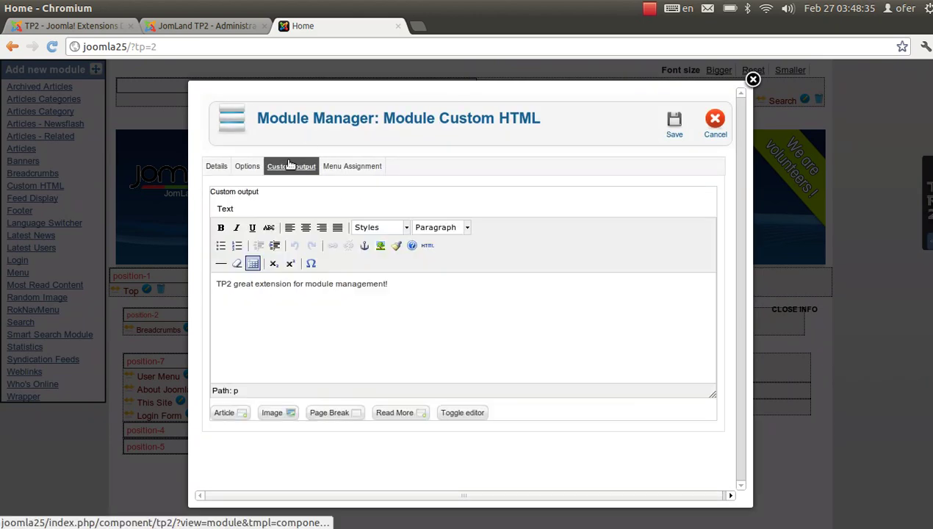
click(437, 308)
key(Return)
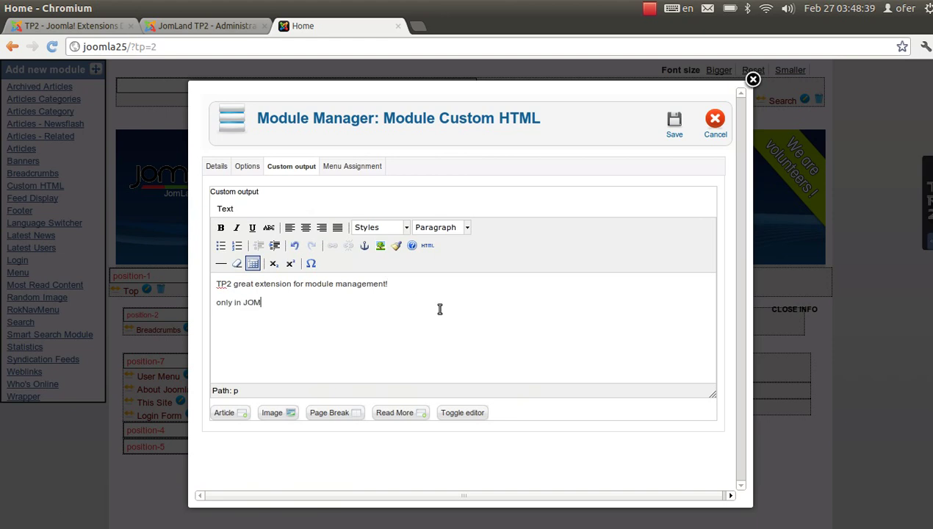
text(only in JOMLAND.COM)
Make JOMLAND.COM bold, format the second line as Heading 1, and save.
double_click(399, 302)
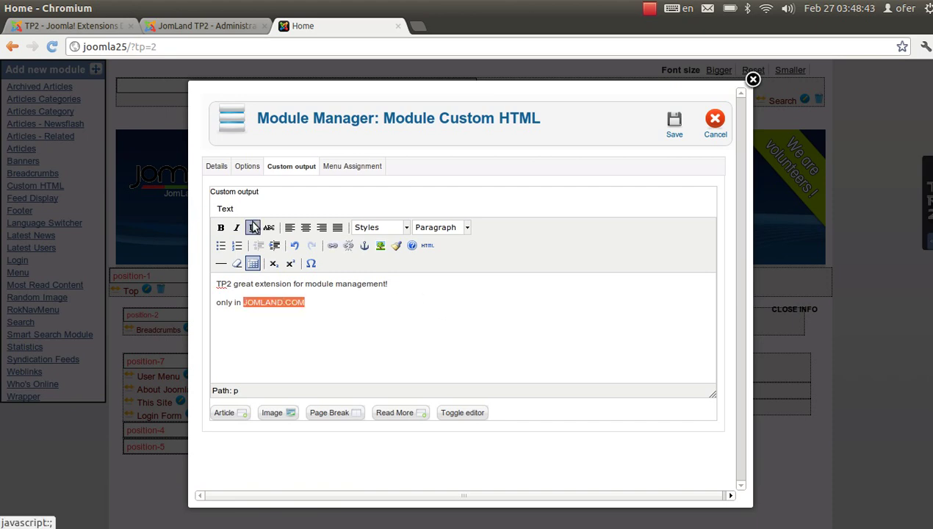
click(221, 227)
click(433, 227)
click(463, 227)
click(424, 227)
click(433, 303)
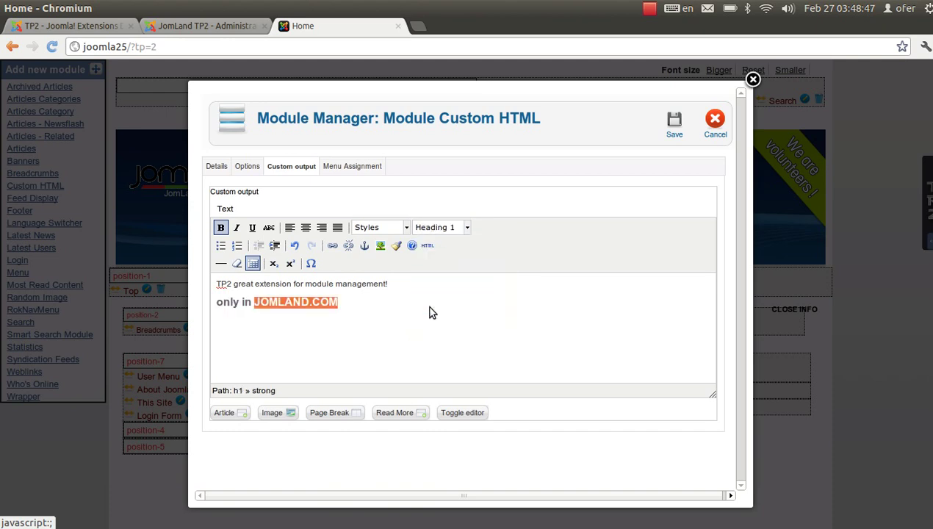
click(479, 309)
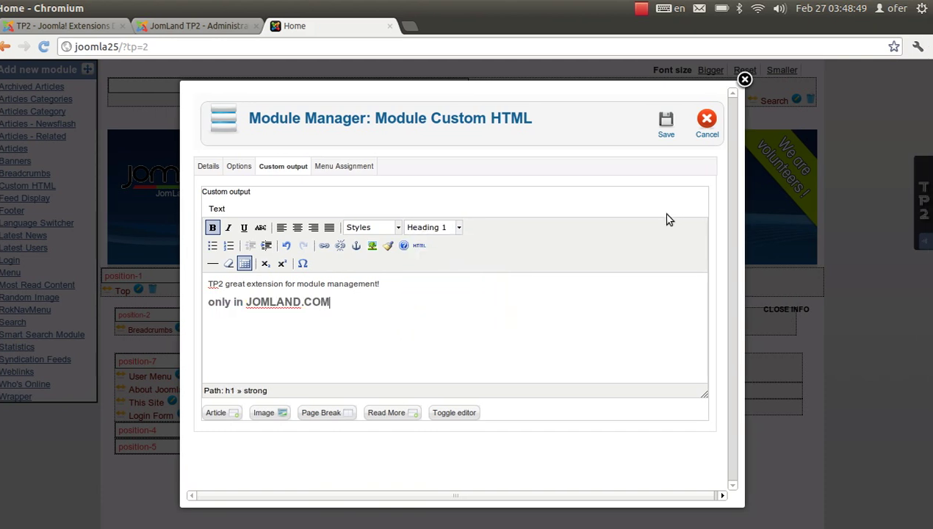
click(665, 126)
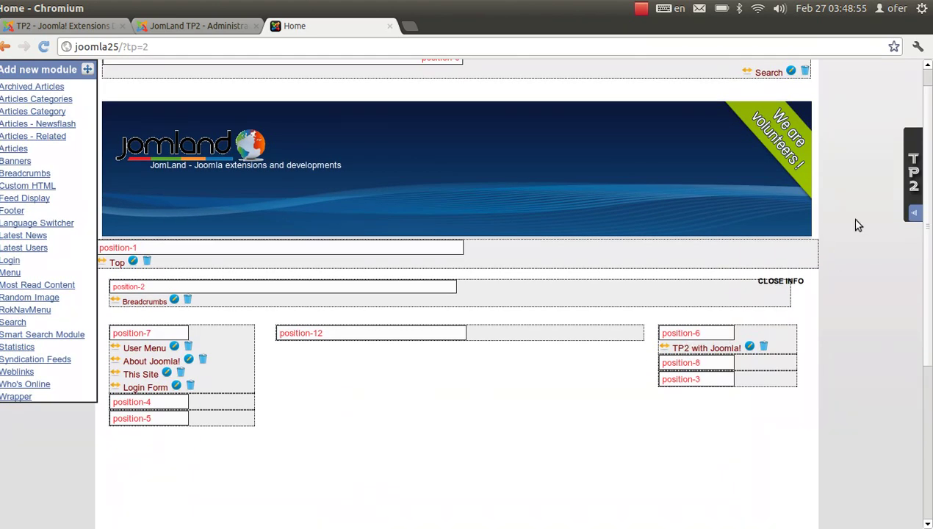
click(910, 156)
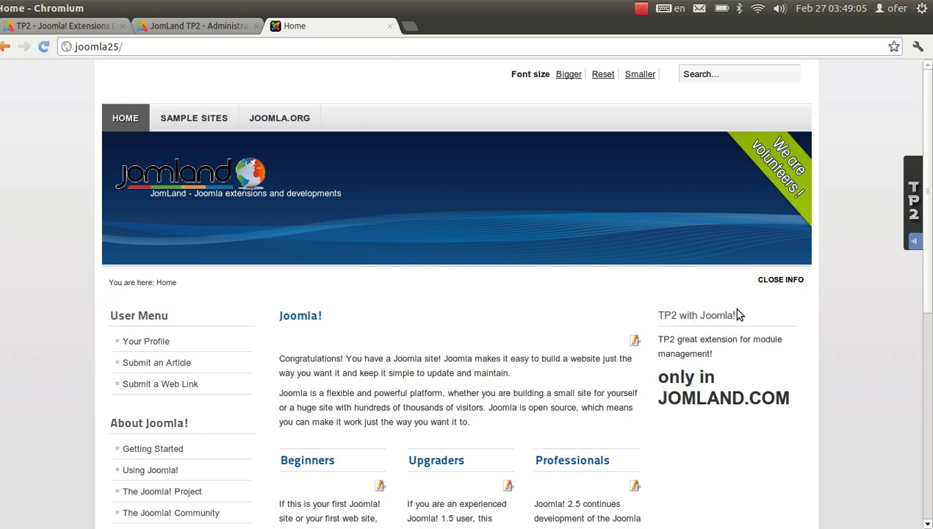
click(917, 208)
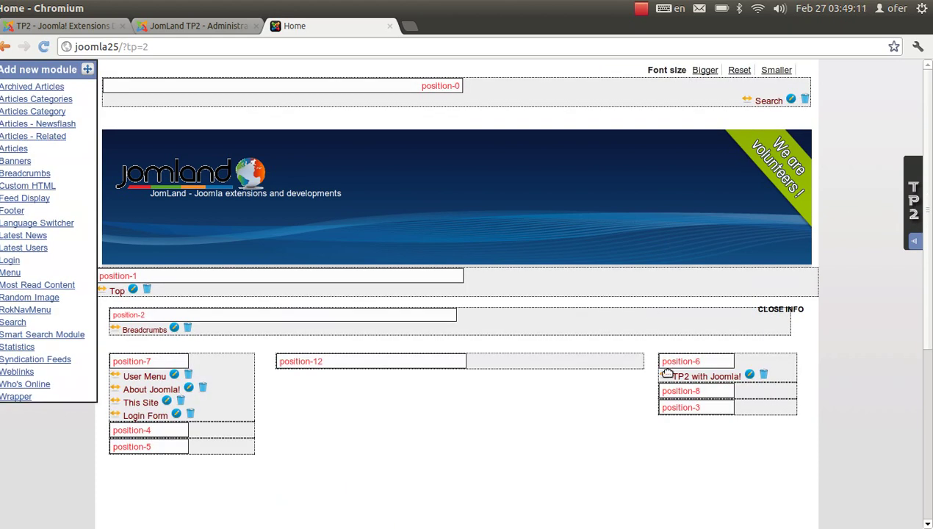
Move 'TP2 with Joomla!' to position-12 and User Menu to position-6, then preview the page.
drag(664, 375, 337, 365)
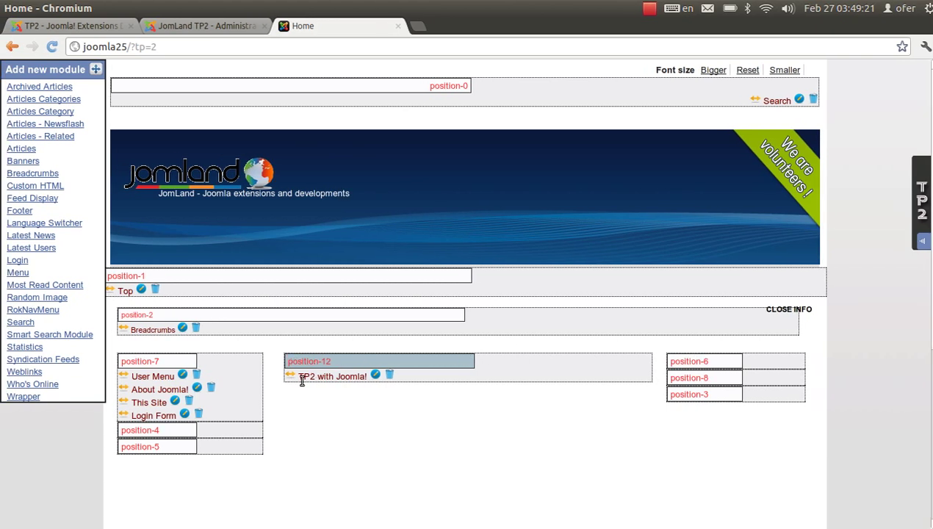
drag(122, 376, 670, 366)
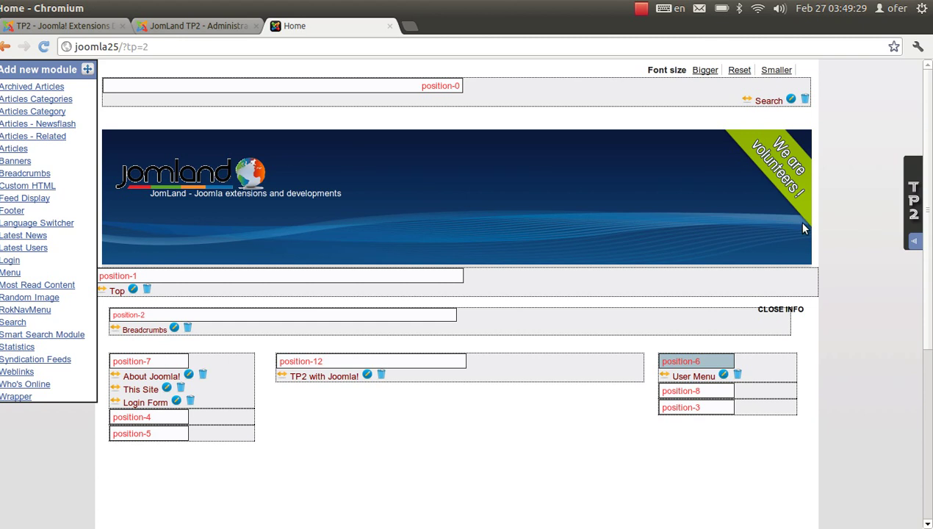
click(918, 210)
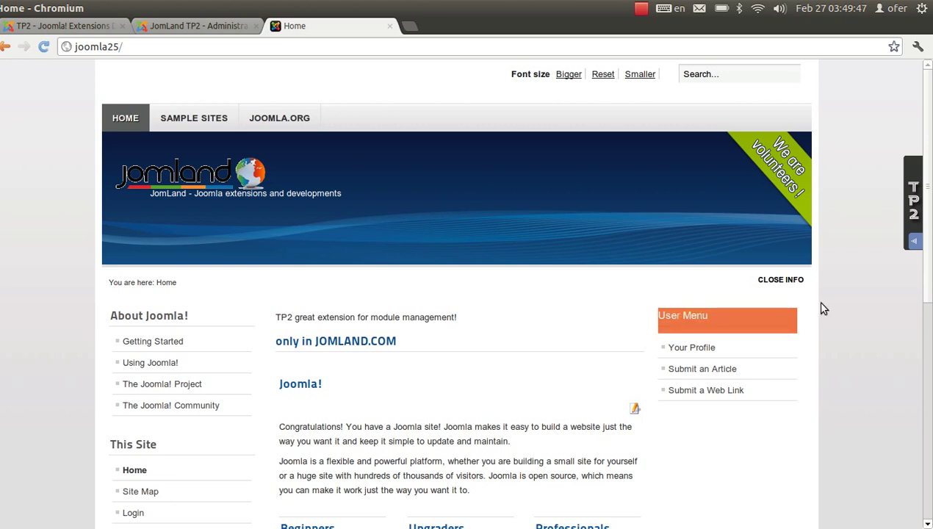
click(911, 203)
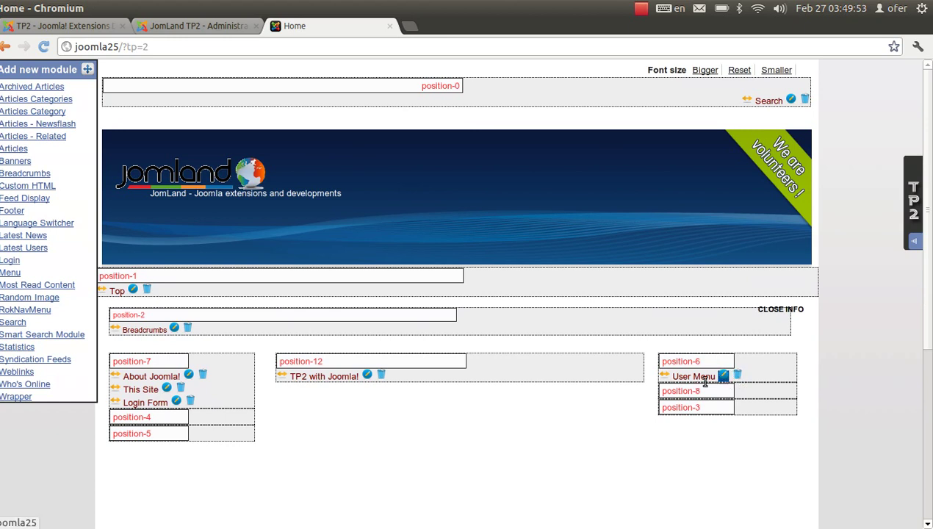
Trash 'TP2 with Joomla!' from position-12 and view the home page without it.
click(389, 375)
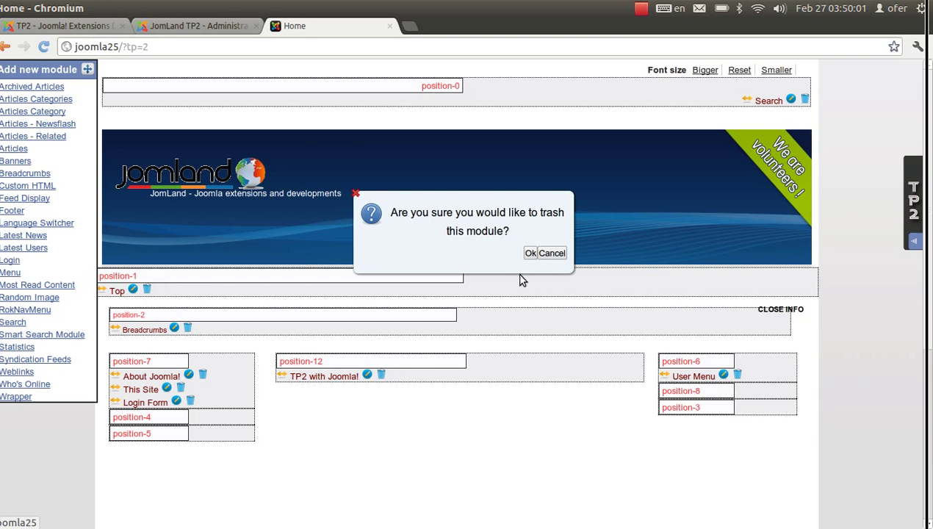
click(529, 254)
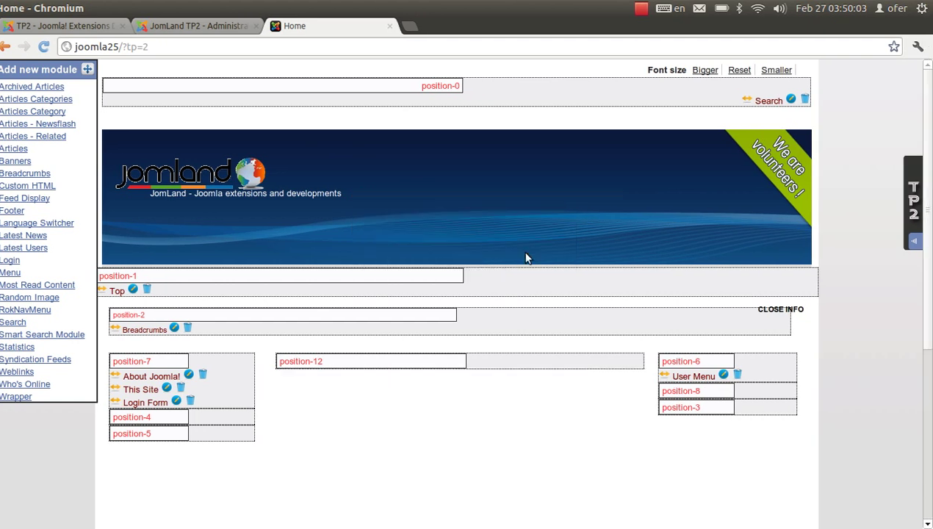
click(912, 200)
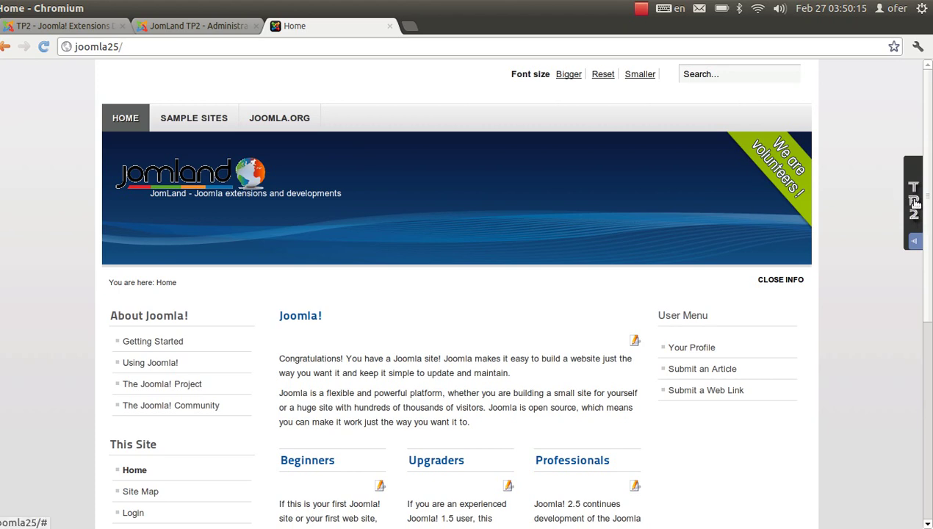
Make 'rt_gantry - Default' the default site template style in Template Manager, then return to Home.
key(ctrl+Page_Up)
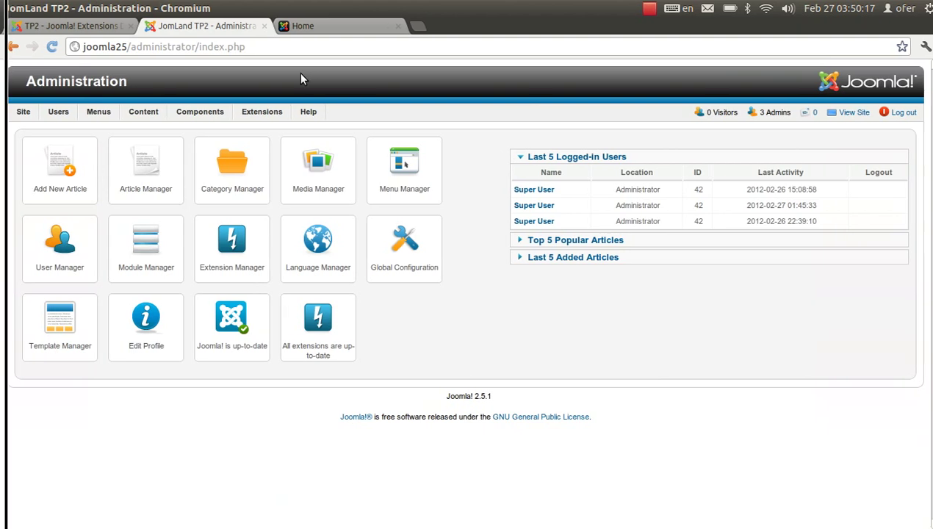
mouse_move(269, 117)
click(271, 175)
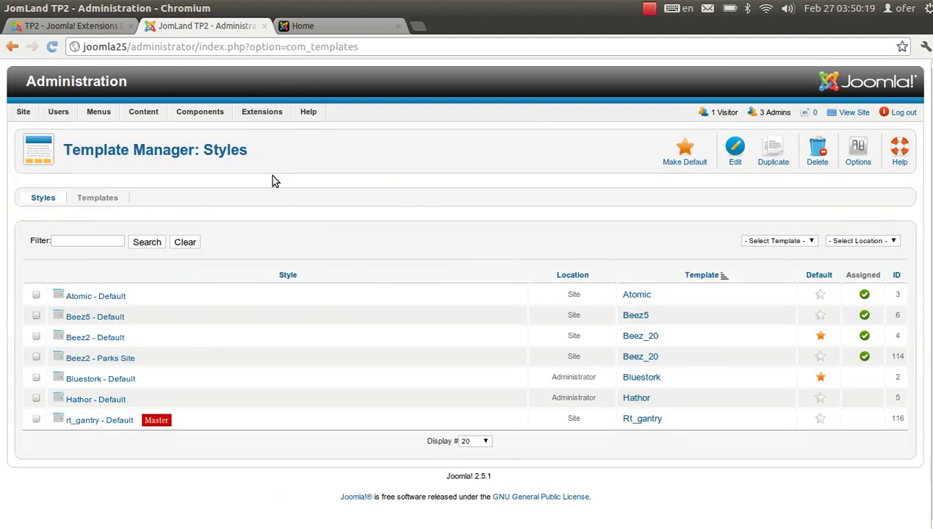
click(820, 419)
key(ctrl+Page_Down)
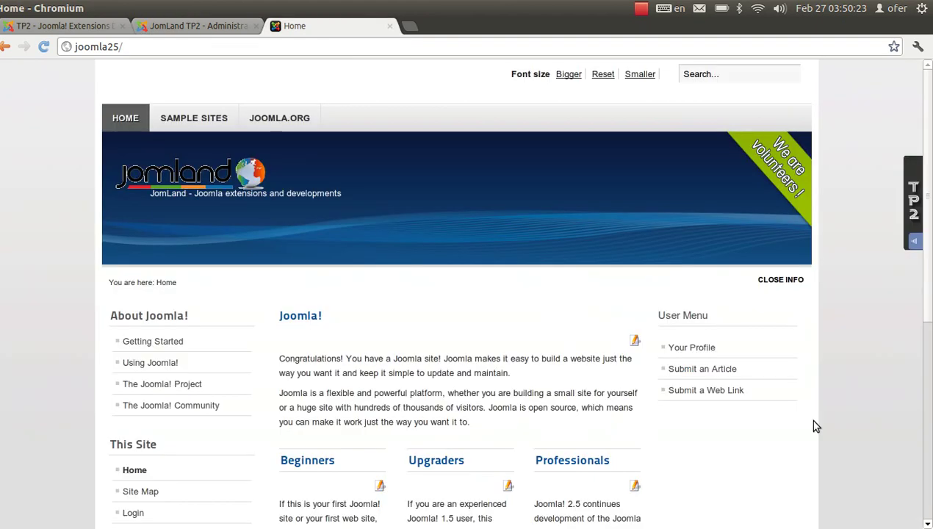
Reload the home page in the Gantry template and outline its module positions with TP2.
key(F5)
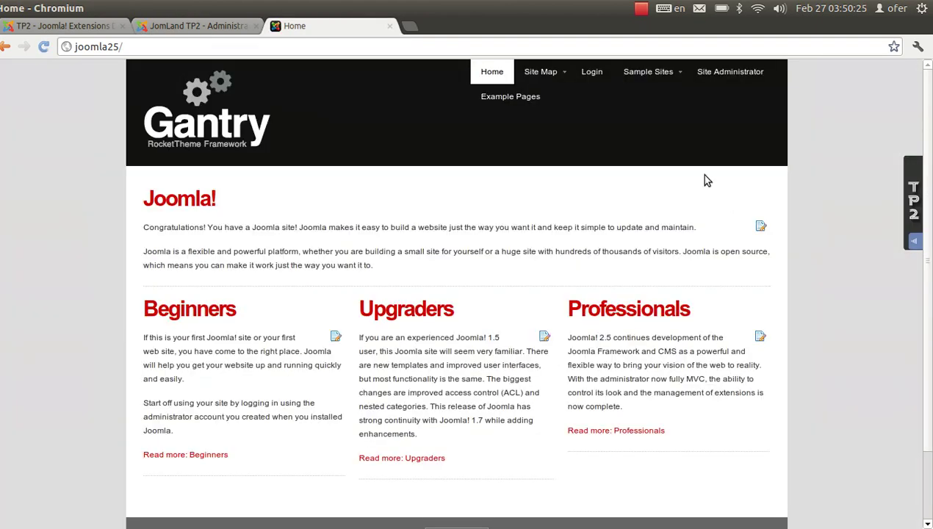
triple_click(293, 239)
drag(292, 240, 289, 213)
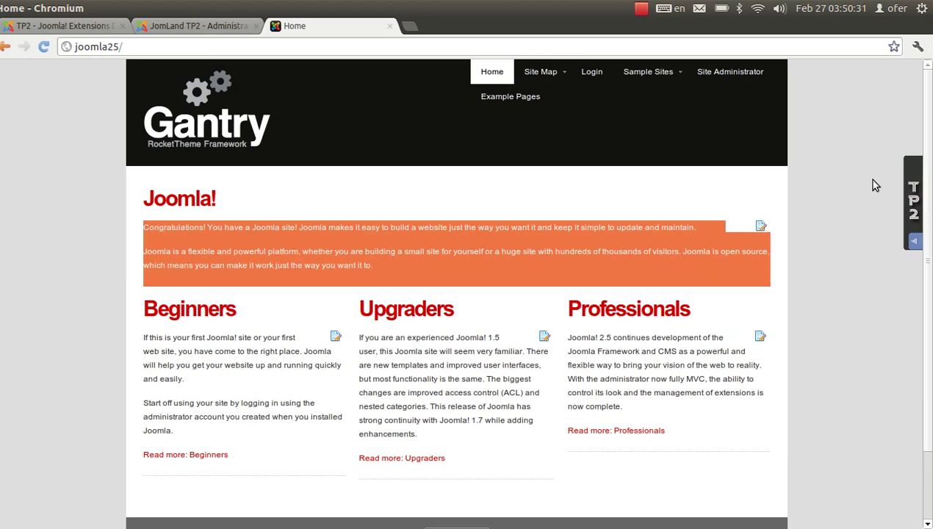
click(911, 204)
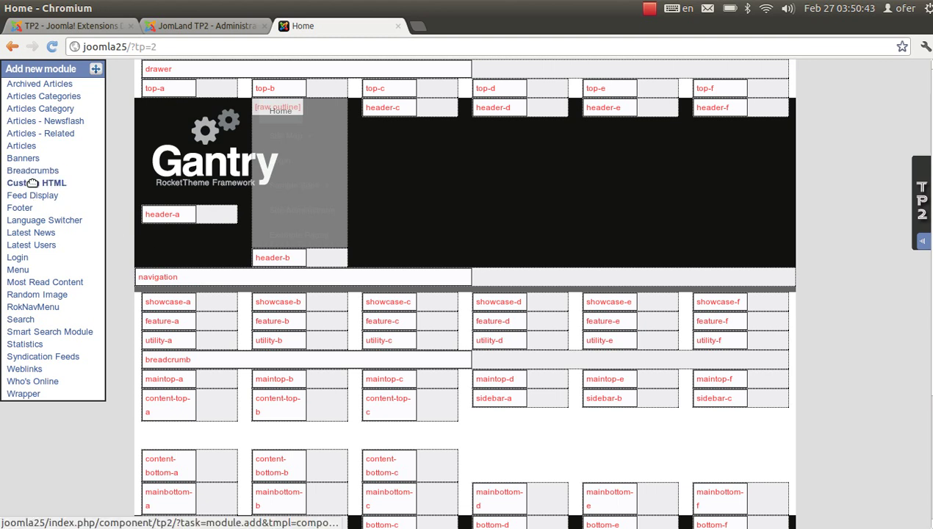
Drop a Custom HTML module titled 'TP2 with Gantry!' onto showcase-a.
drag(32, 183, 174, 304)
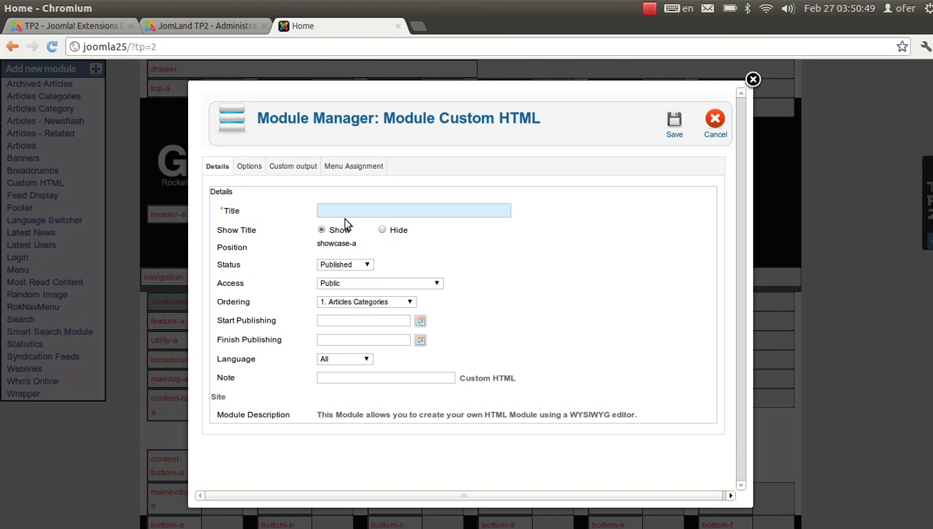
text(TP)
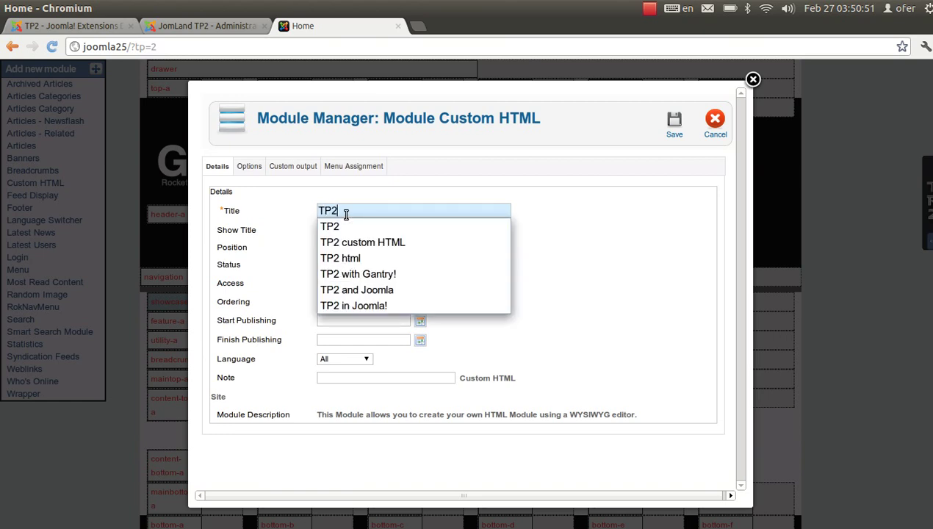
text(2)
key(Down)
key(Down)
key(Down)
key(Return)
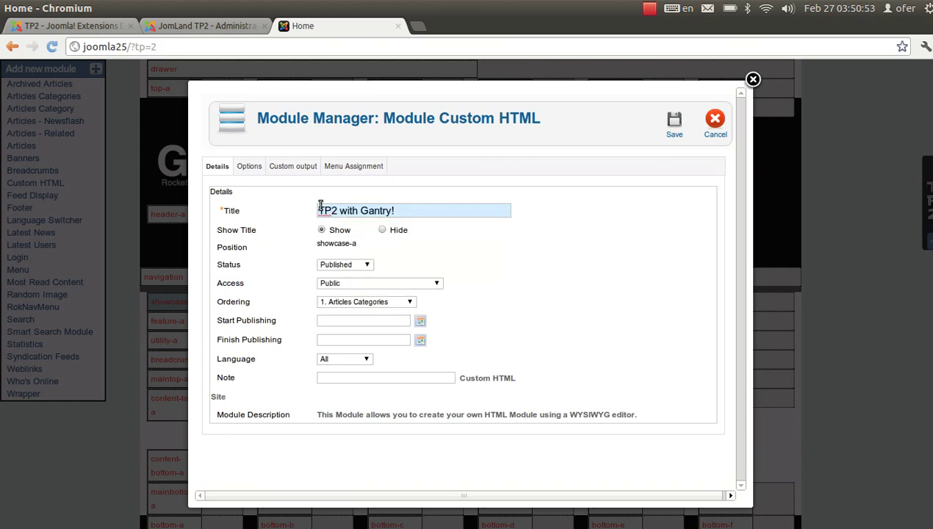
Enter 'Gantry and TP2 are great!!!' as the custom output and save the module.
click(283, 166)
text(Gantry a)
key(BackSpace)
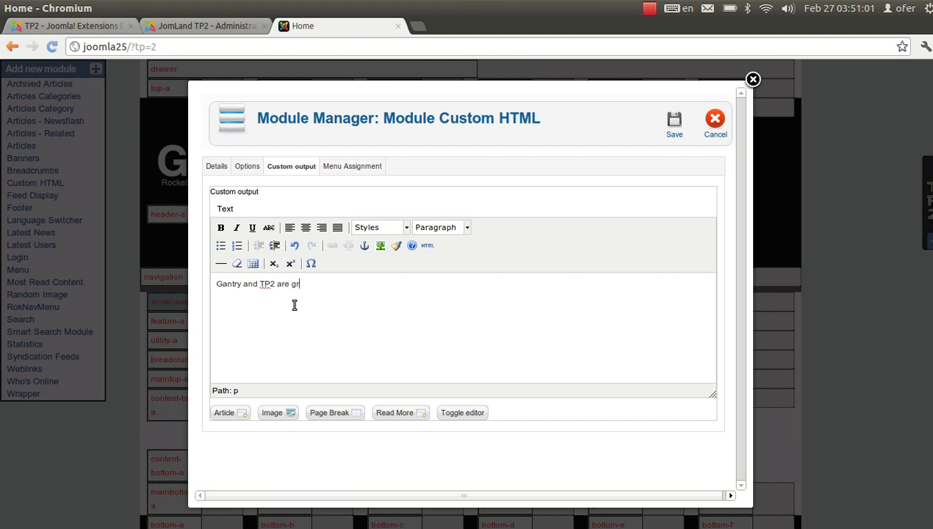
text(!!!)
click(670, 139)
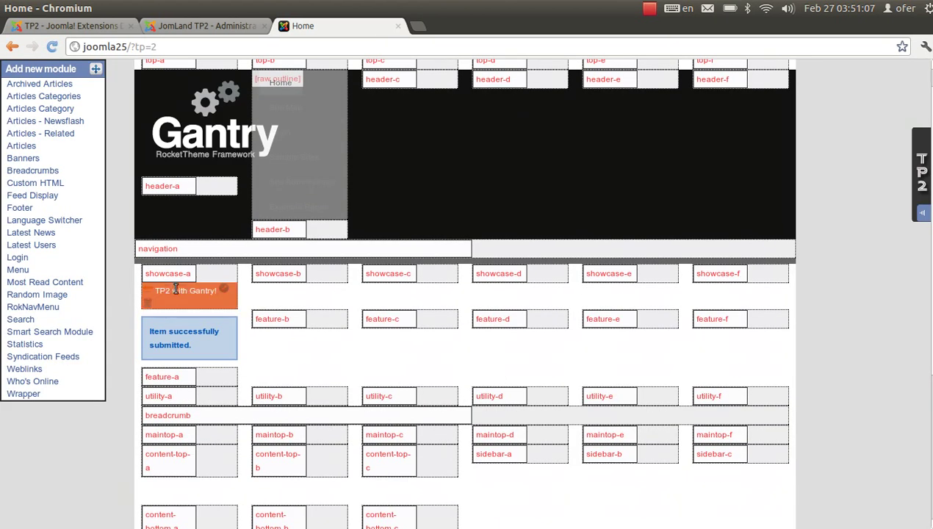
click(913, 169)
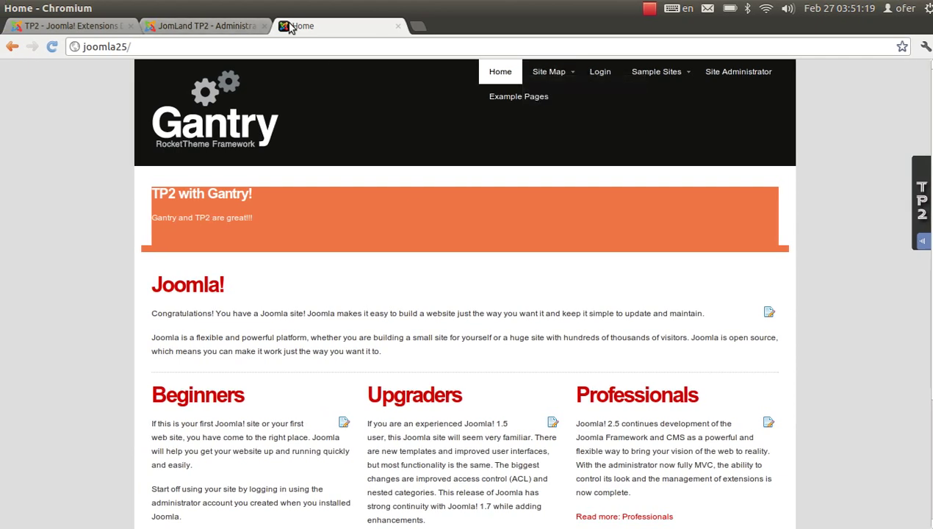
key(ctrl+t)
text(jomlan)
key(Return)
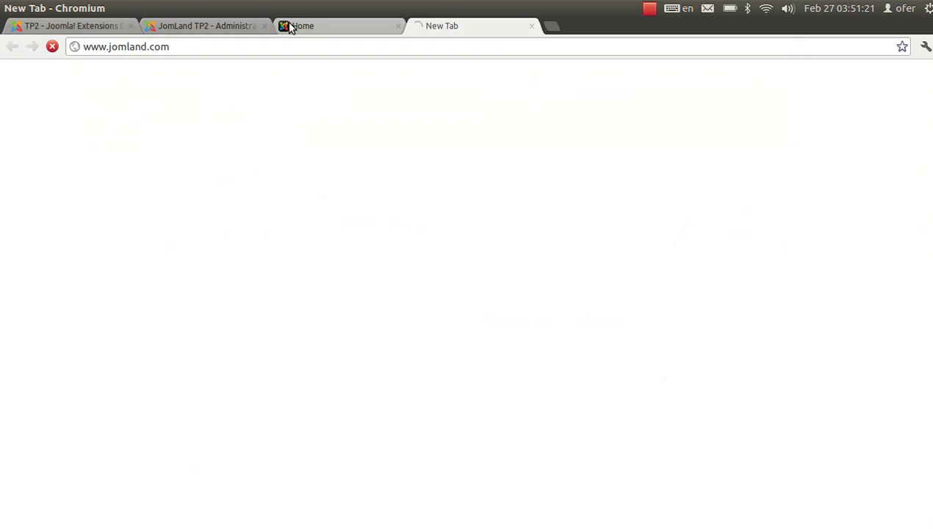